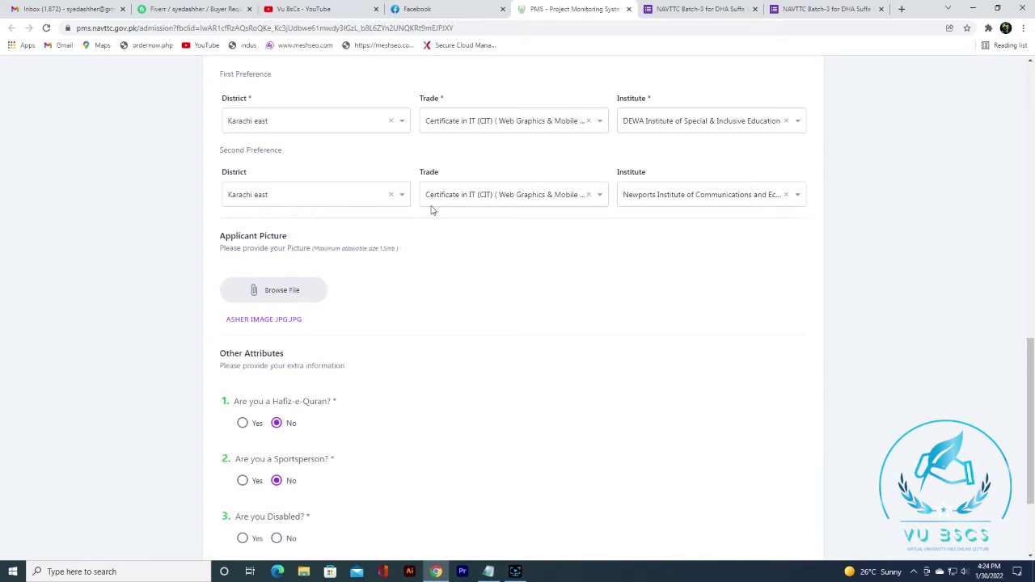
# - Compare the DHA Suffa University post on Facebook, the PMS admission form and the NAVTTC Batch-3 Google Forms
pyautogui.click(453, 10)
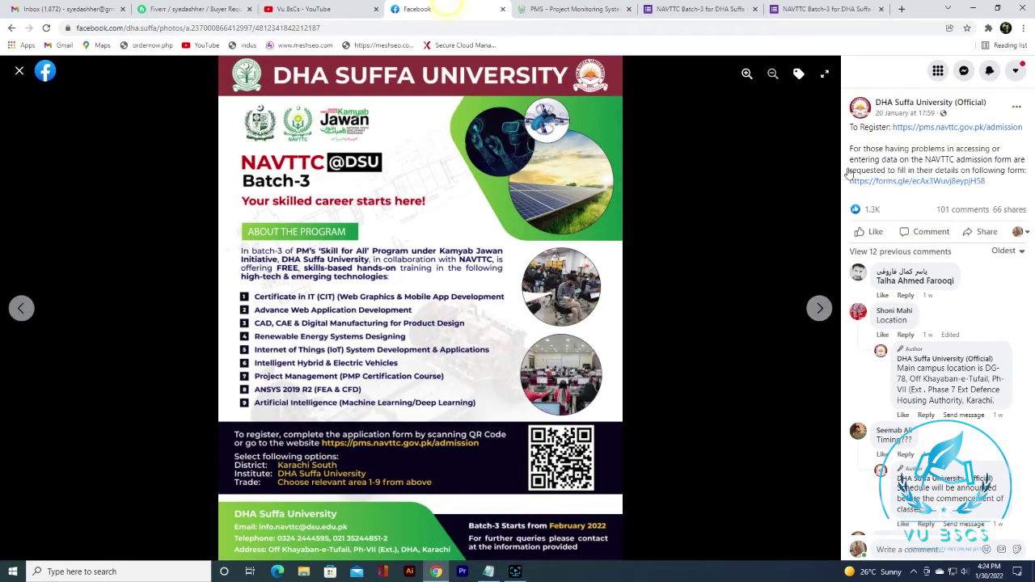
pyautogui.click(817, 9)
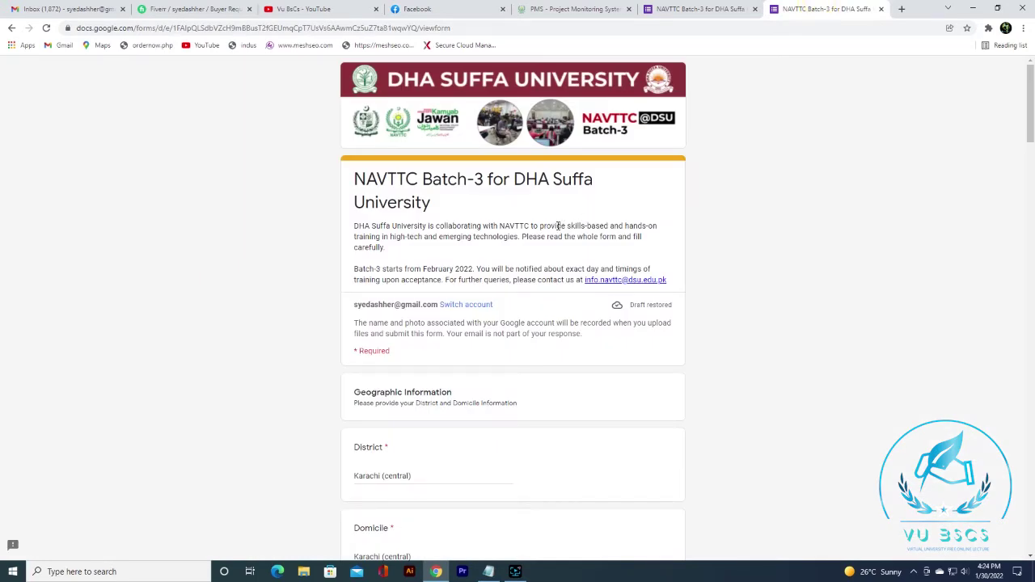
pyautogui.click(700, 9)
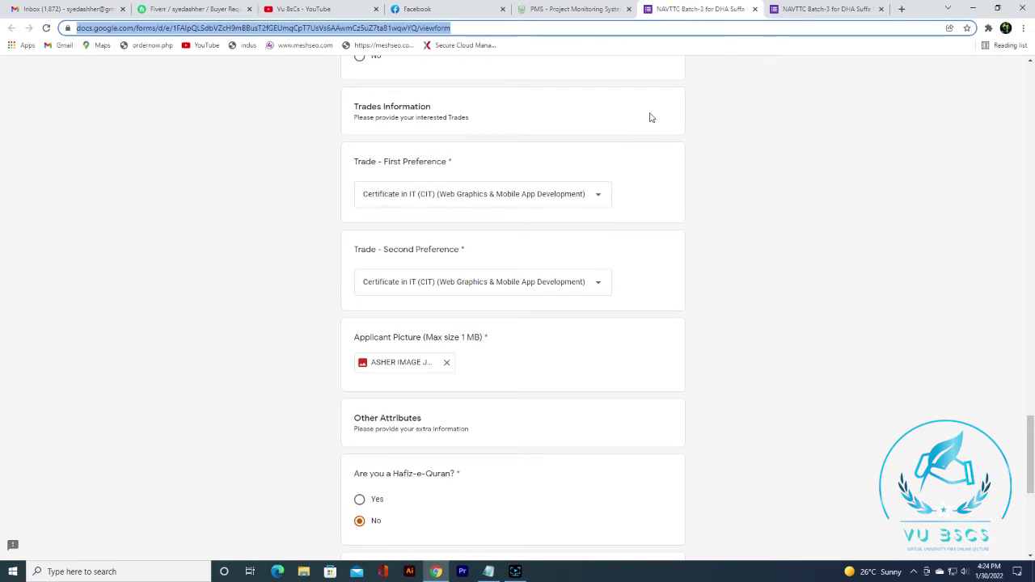
pyautogui.hotkey('ctrl', 'shift', 'Tab')
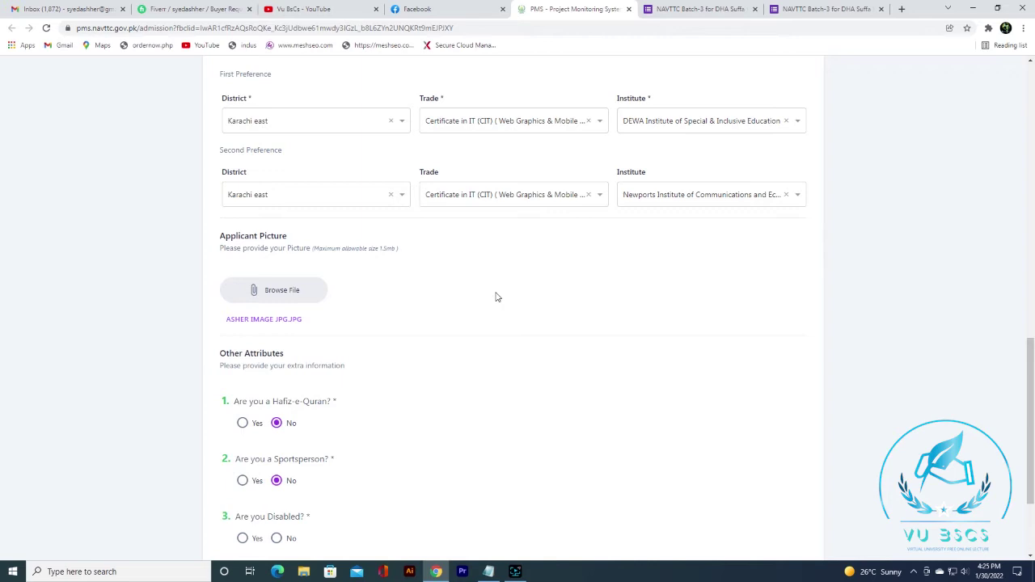
pyautogui.scroll(2, 494, 296)
pyautogui.scroll(-2, 513, 283)
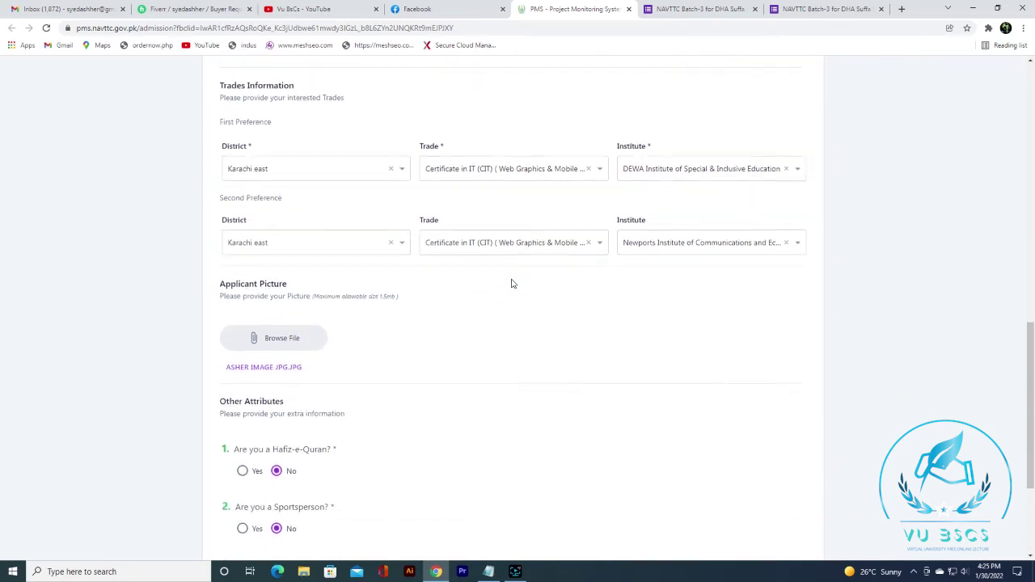
pyautogui.click(792, 8)
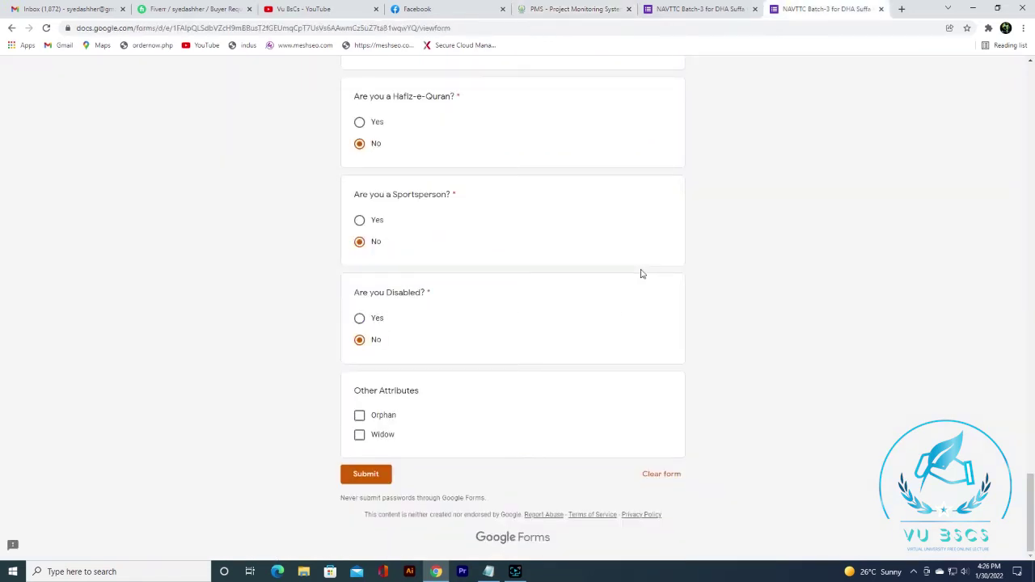
pyautogui.click(684, 16)
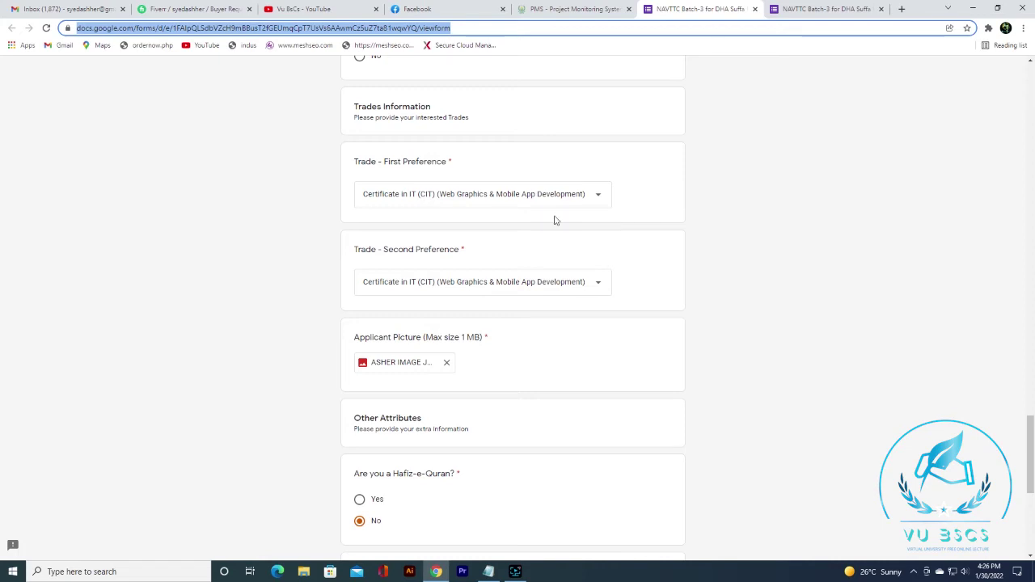
# - On the PMS admission form, answer No to "Are you Disabled?", try to save the record and highlight the response message
pyautogui.click(568, 7)
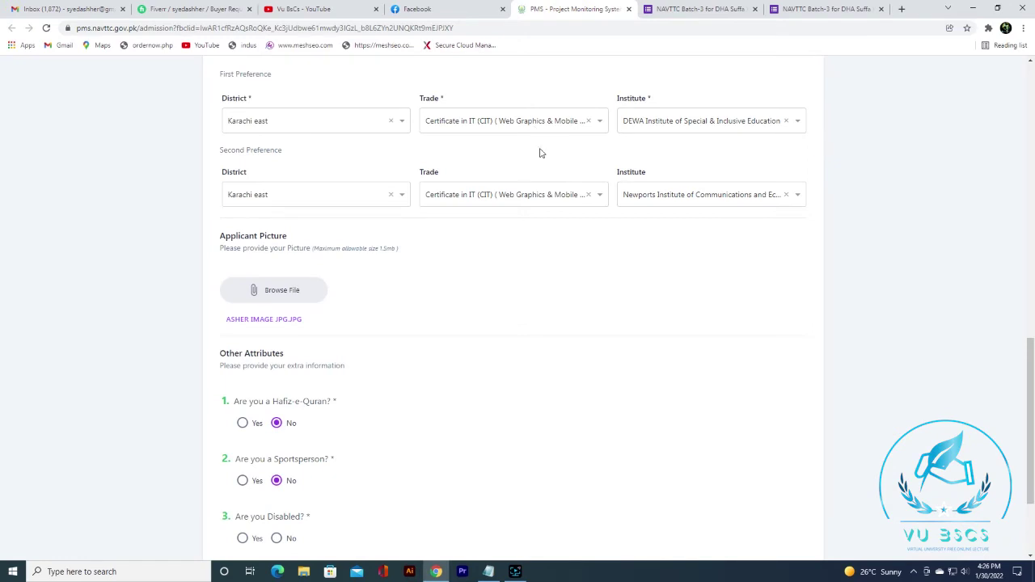
pyautogui.scroll(-3, 402, 331)
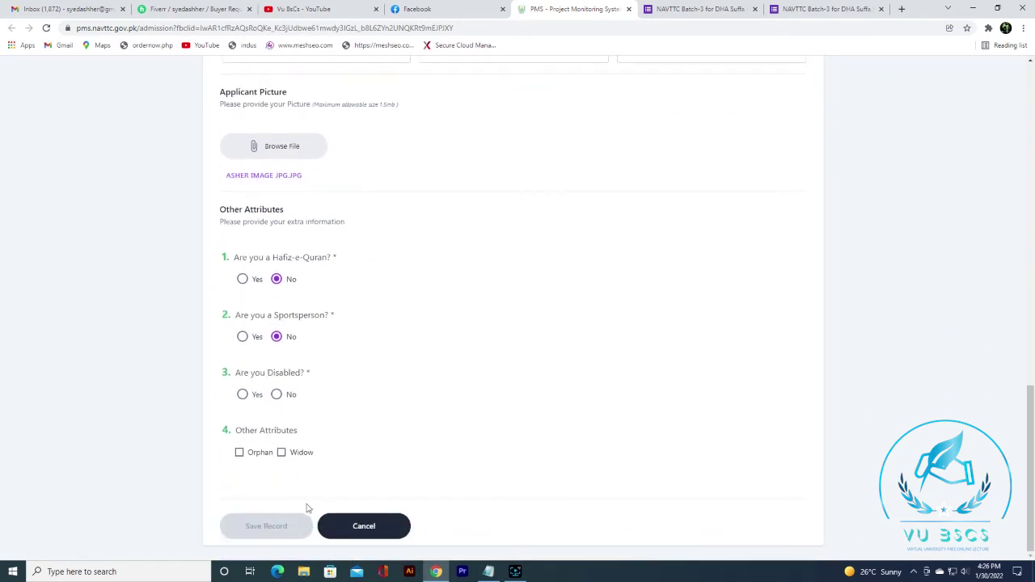
pyautogui.click(276, 394)
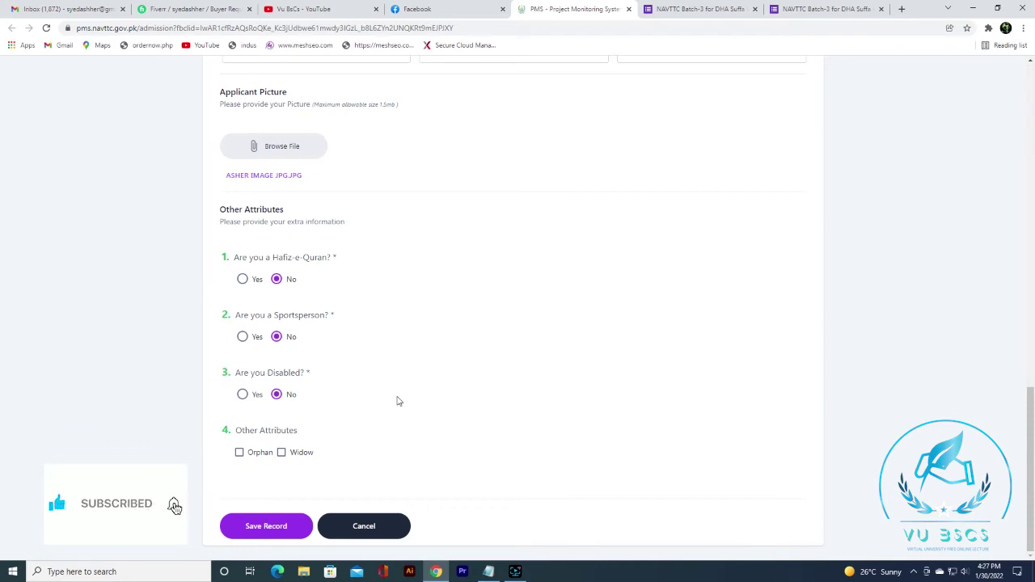
pyautogui.click(280, 527)
pyautogui.moveTo(221, 493); pyautogui.dragTo(352, 495)
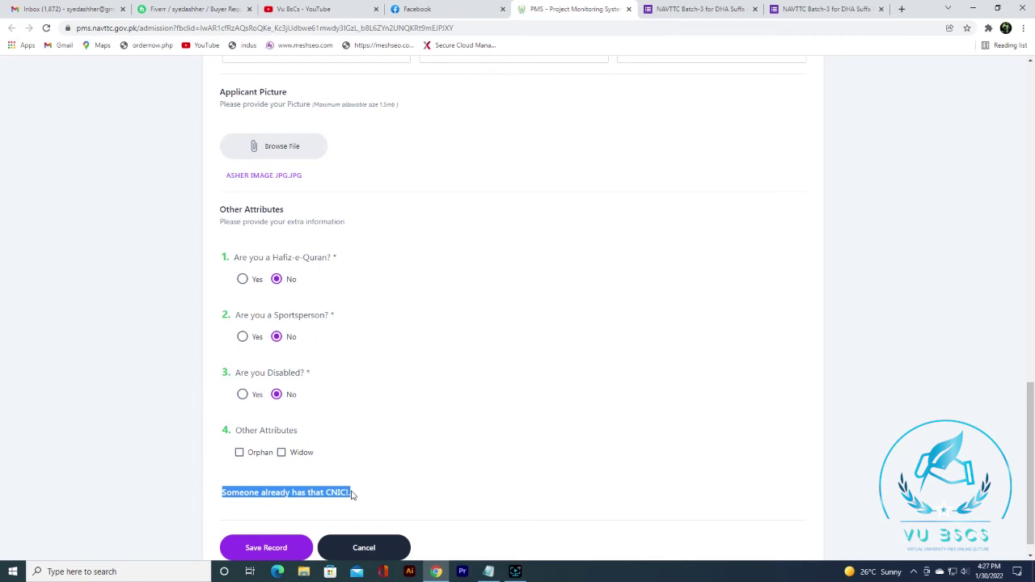
# - Examine the blank NAVTTC Batch-3 Google Form from the District and Domicile questions through basic information to the CNIC format note
pyautogui.click(699, 9)
pyautogui.scroll(-1, 455, 280)
pyautogui.click(406, 260)
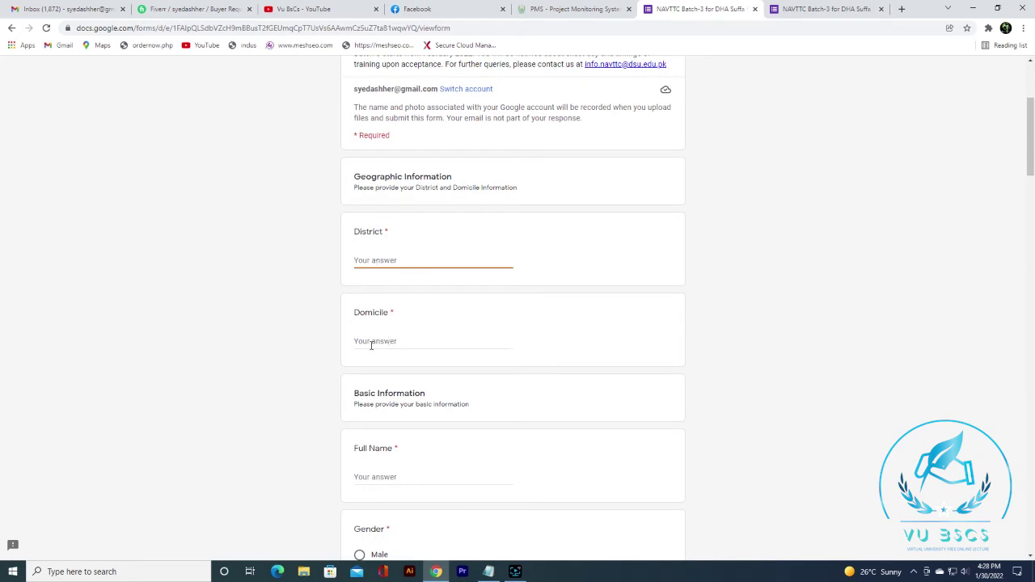
pyautogui.scroll(-1, 444, 339)
pyautogui.scroll(-2, 444, 339)
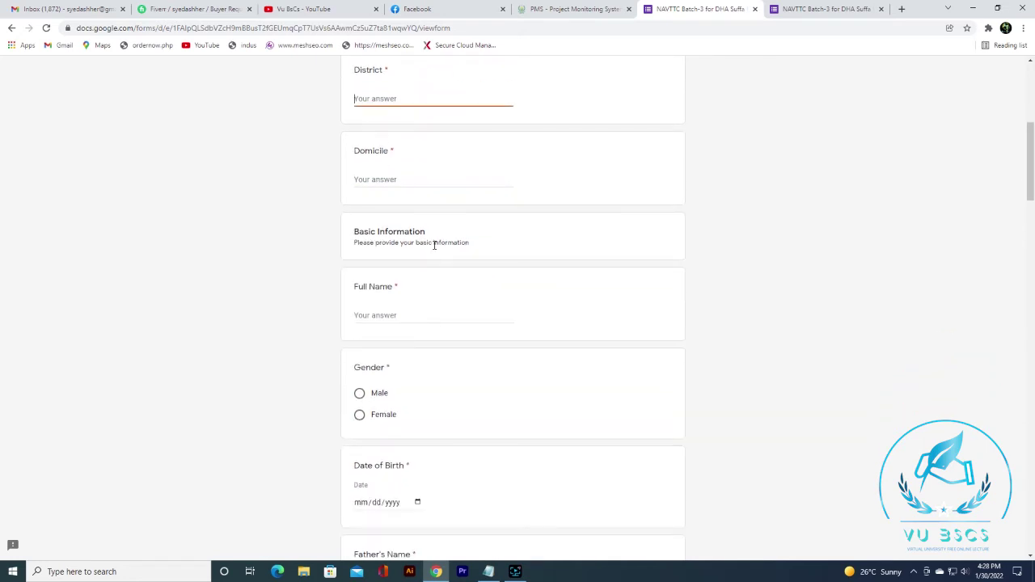
pyautogui.scroll(-1, 499, 309)
pyautogui.scroll(-1, 498, 309)
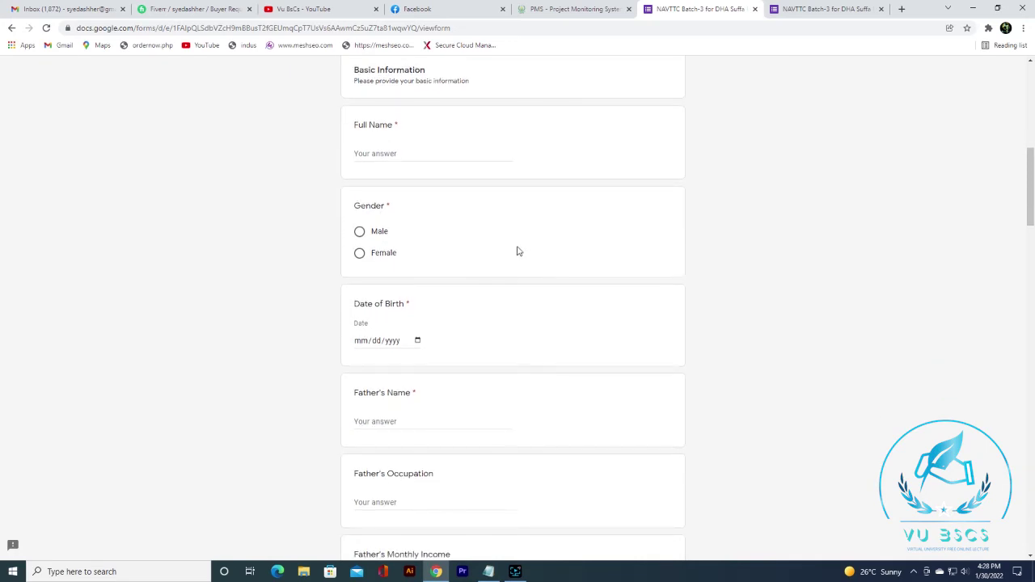
pyautogui.scroll(-1, 444, 275)
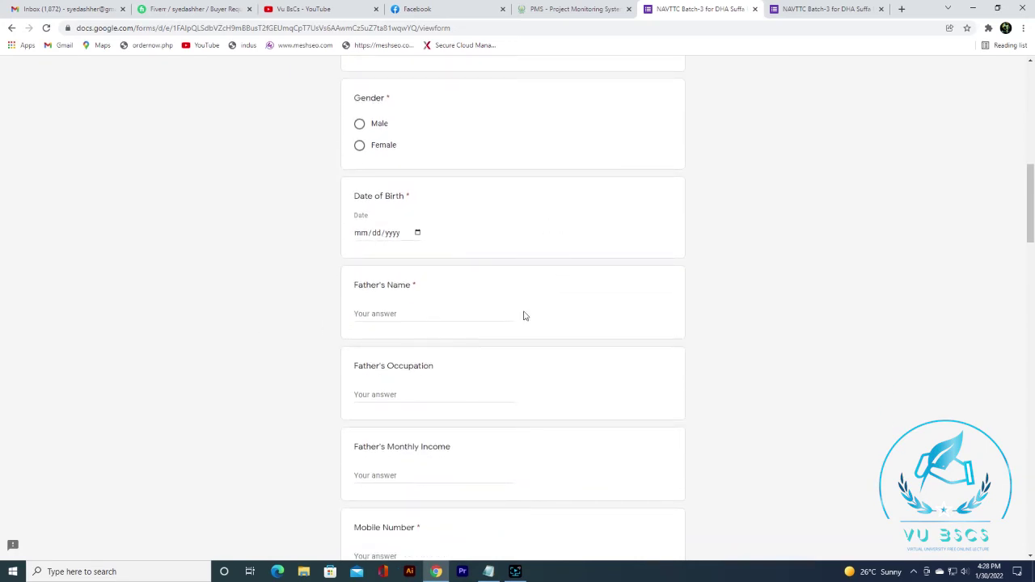
pyautogui.scroll(-1, 525, 316)
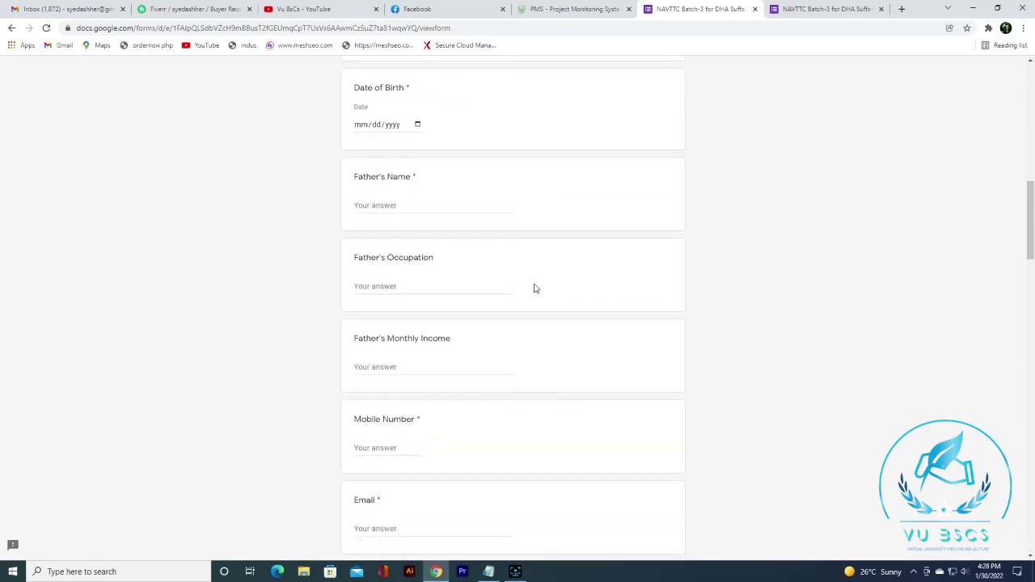
pyautogui.scroll(-1, 534, 287)
pyautogui.scroll(-2, 501, 299)
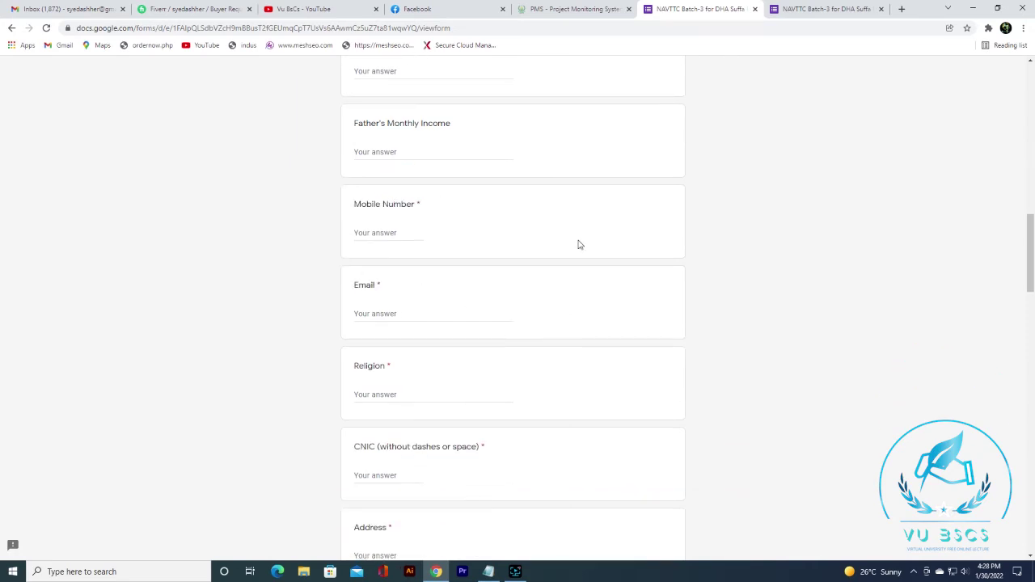
pyautogui.scroll(-1, 584, 327)
pyautogui.scroll(-1, 584, 328)
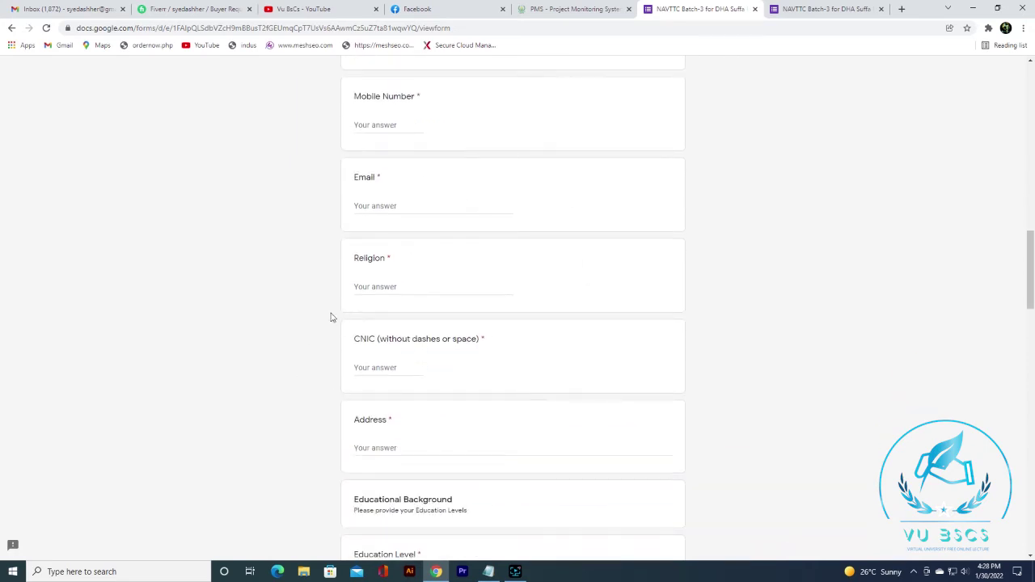
pyautogui.scroll(-1, 572, 306)
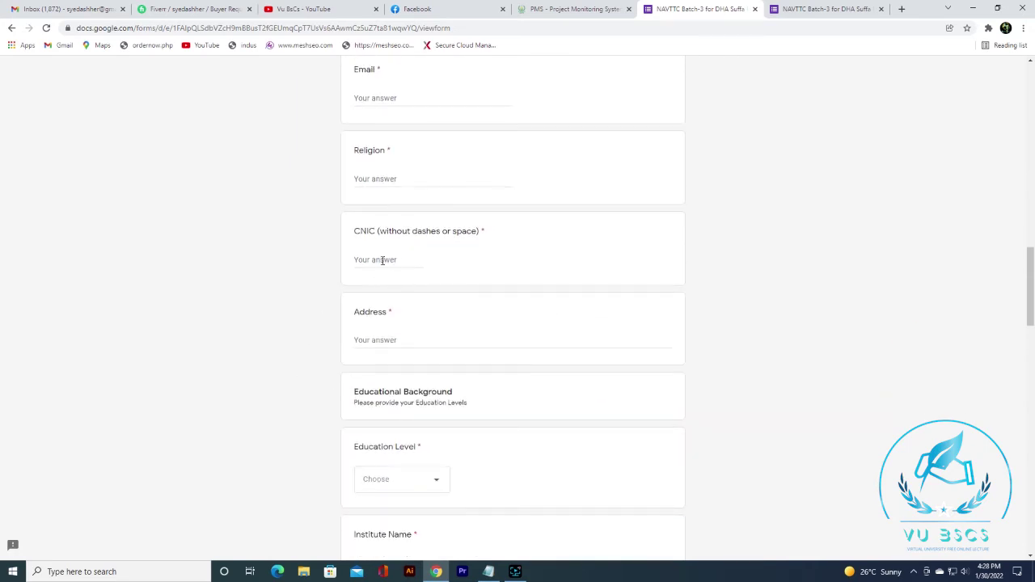
pyautogui.moveTo(380, 231); pyautogui.dragTo(441, 232)
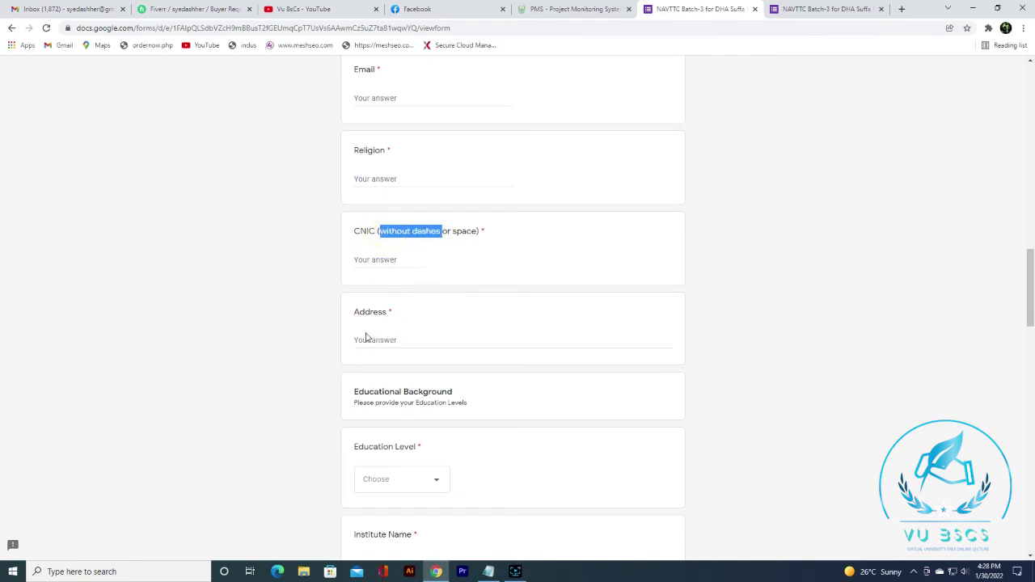
# - Examine the Google Form's Education Level choices and its educational background and work experience questions
pyautogui.scroll(-2, 518, 337)
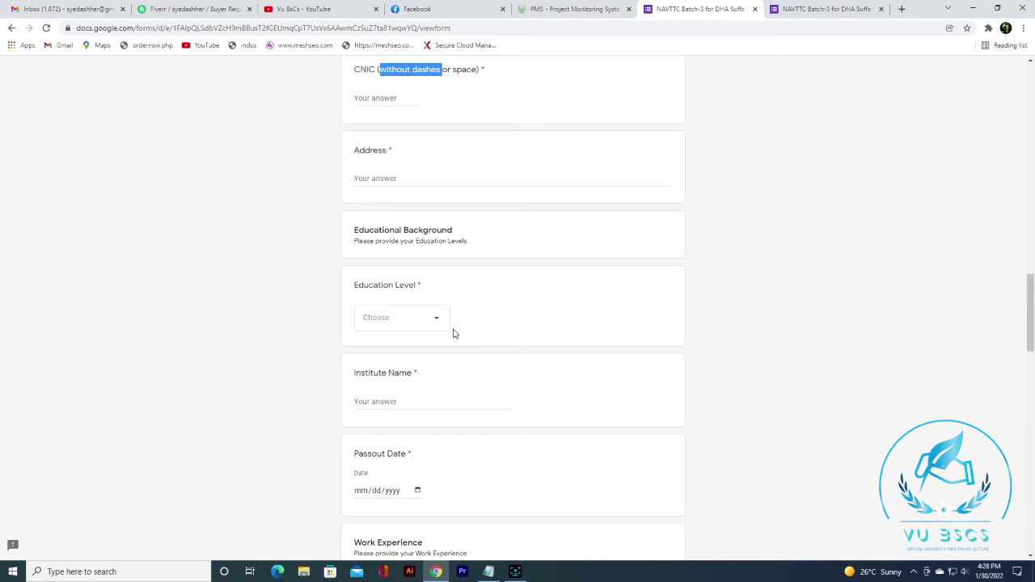
pyautogui.click(425, 324)
pyautogui.click(478, 205)
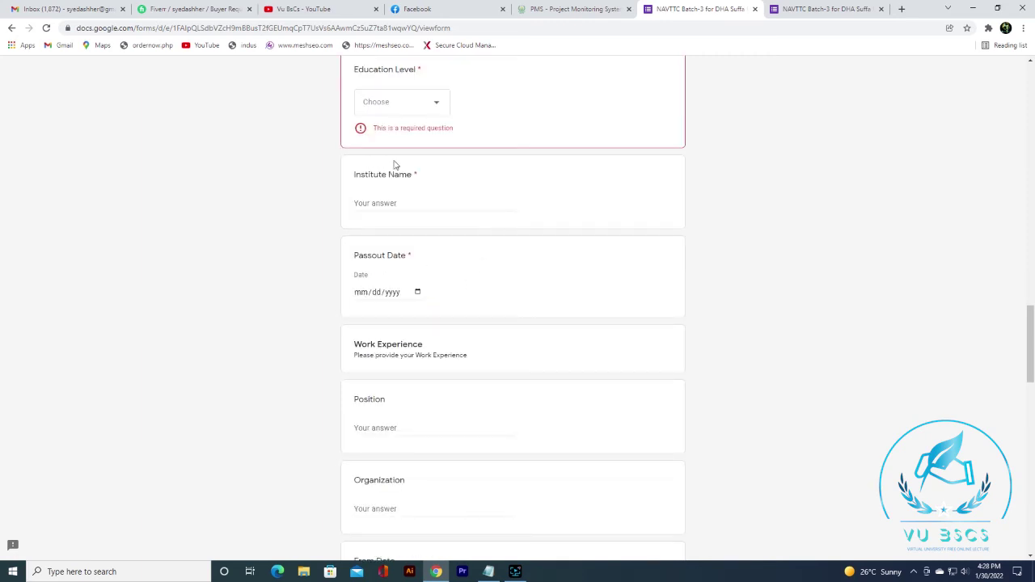
pyautogui.scroll(1, 395, 166)
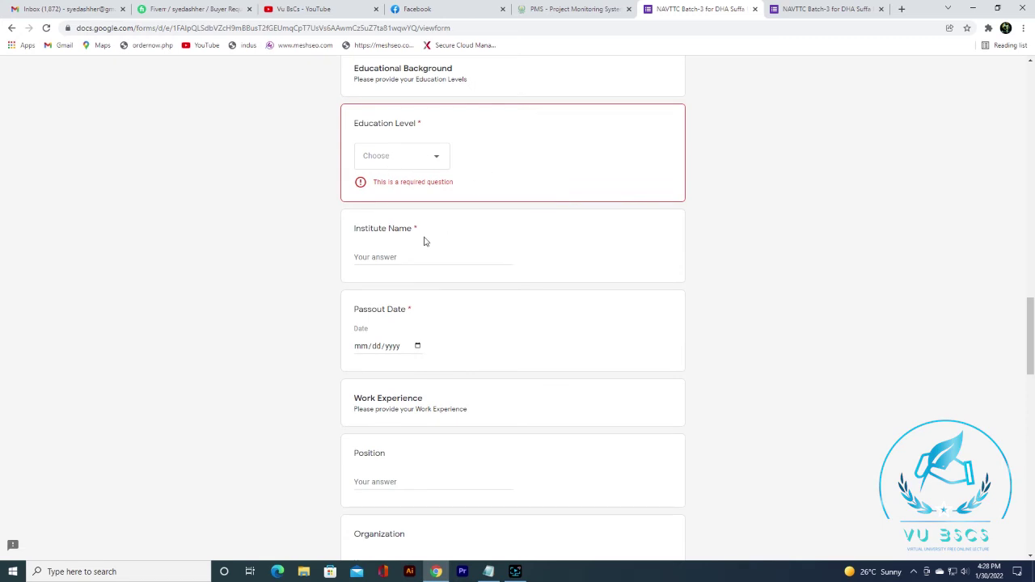
pyautogui.scroll(-3, 423, 240)
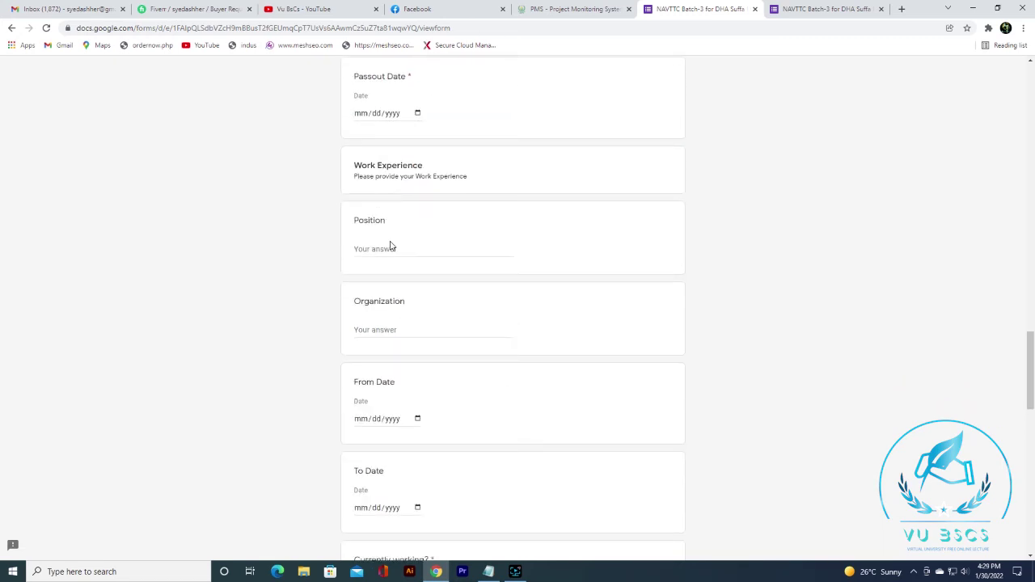
pyautogui.scroll(-1, 390, 246)
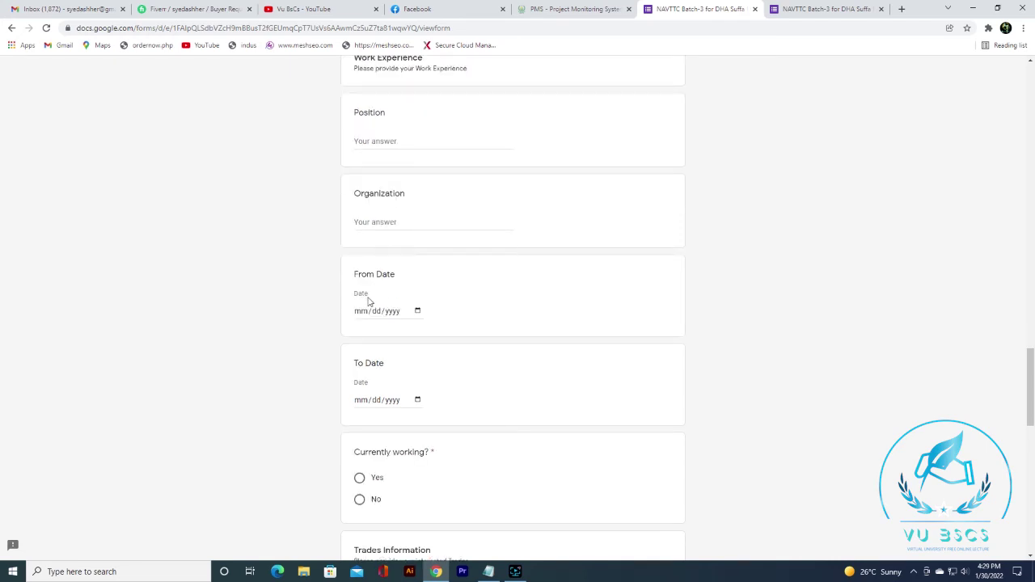
pyautogui.scroll(-2, 365, 380)
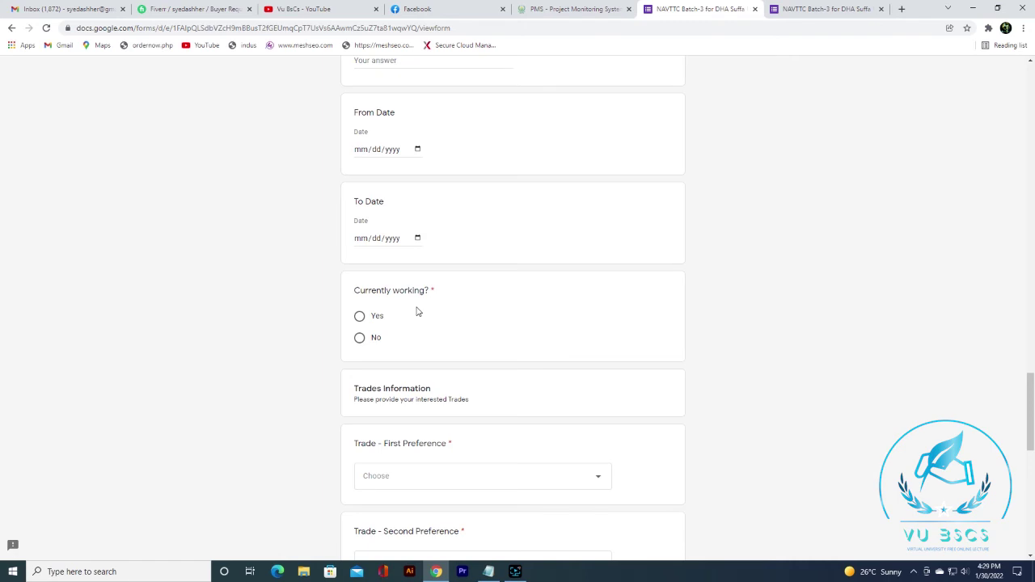
# - Choose Certificate in IT (CIT) (Web Graphics & Mobile App Development) as first trade preference and look through the remaining questions
pyautogui.scroll(-2, 416, 311)
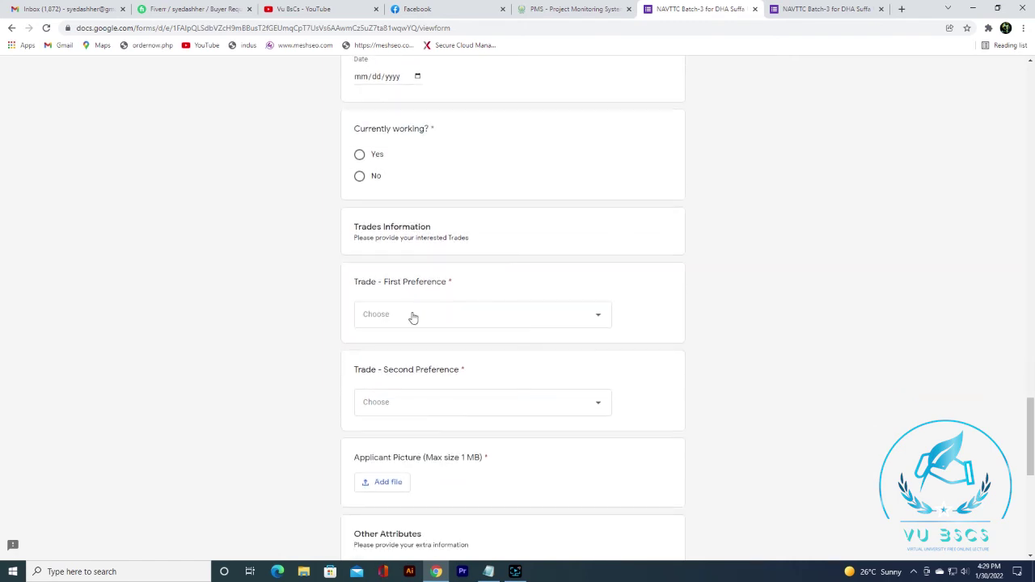
pyautogui.click(413, 316)
pyautogui.click(416, 324)
pyautogui.scroll(-2, 420, 321)
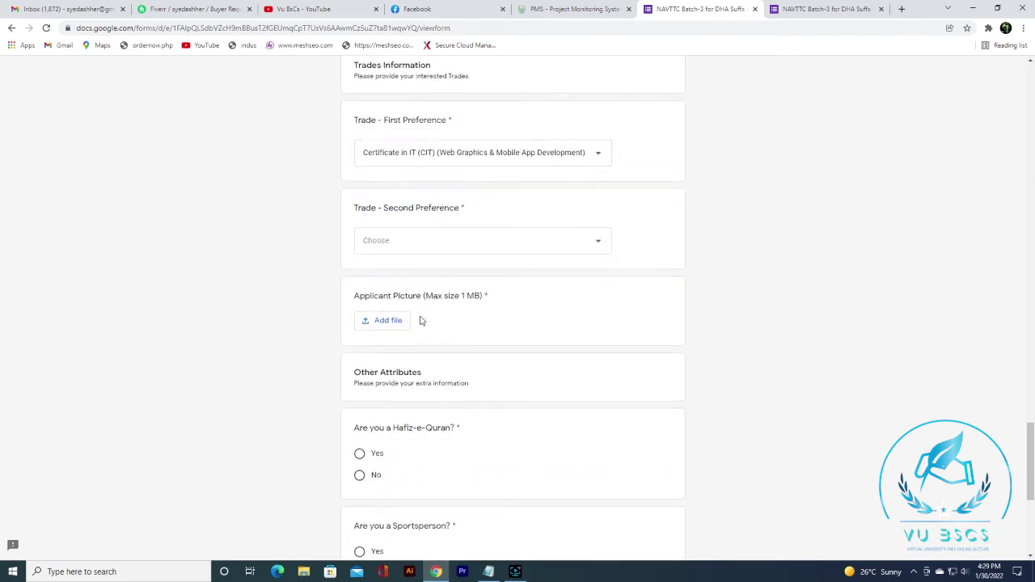
pyautogui.scroll(-3, 405, 321)
pyautogui.scroll(-2, 377, 351)
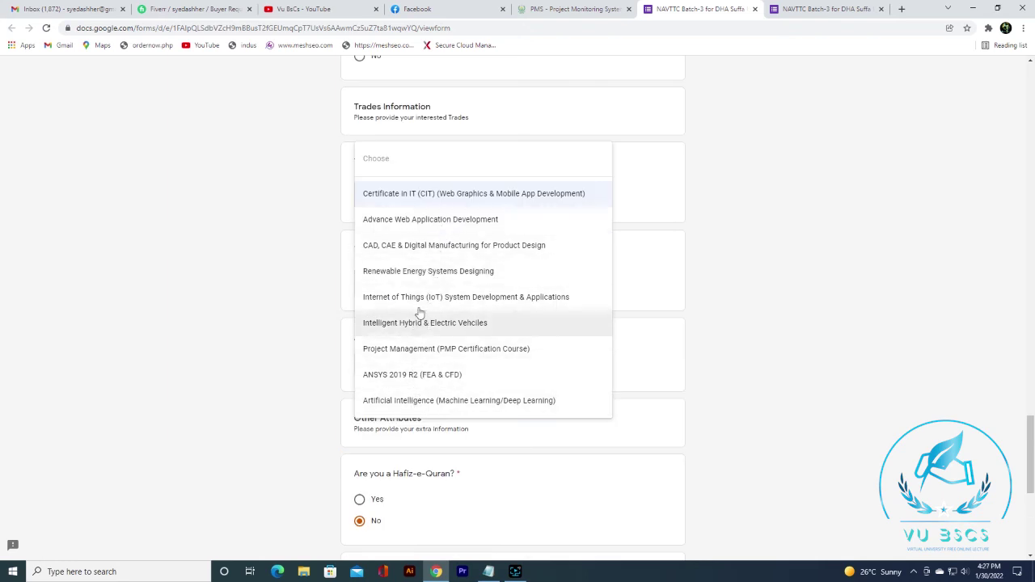
# - In the filled-in form, set both trade preferences to Certificate in IT (CIT) (Web Graphics & Mobile App Development)
pyautogui.click(440, 195)
pyautogui.click(462, 281)
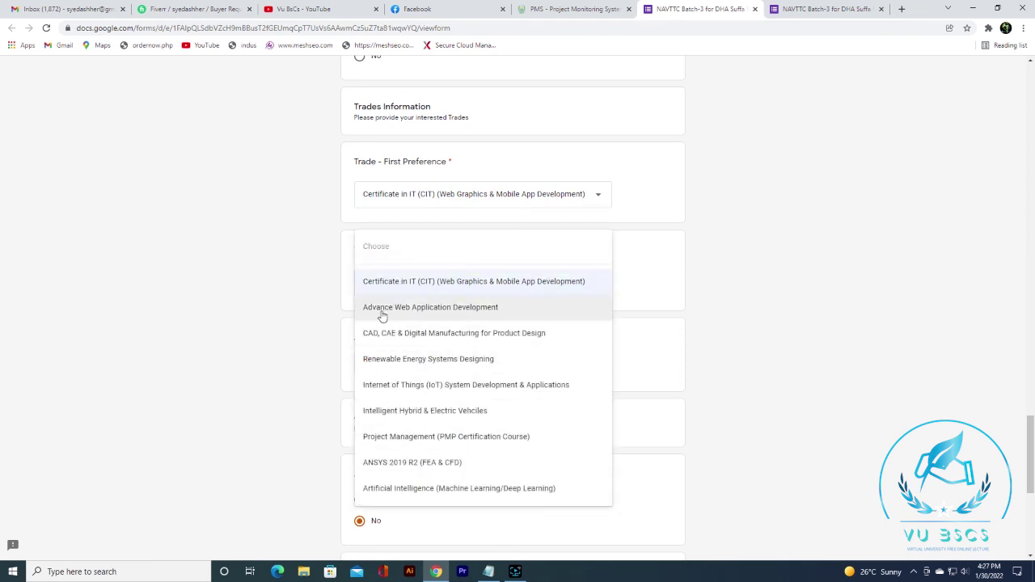
pyautogui.click(402, 287)
# - Submit the completed NAVTTC Batch-3 form and start another blank response
pyautogui.scroll(-4, 450, 341)
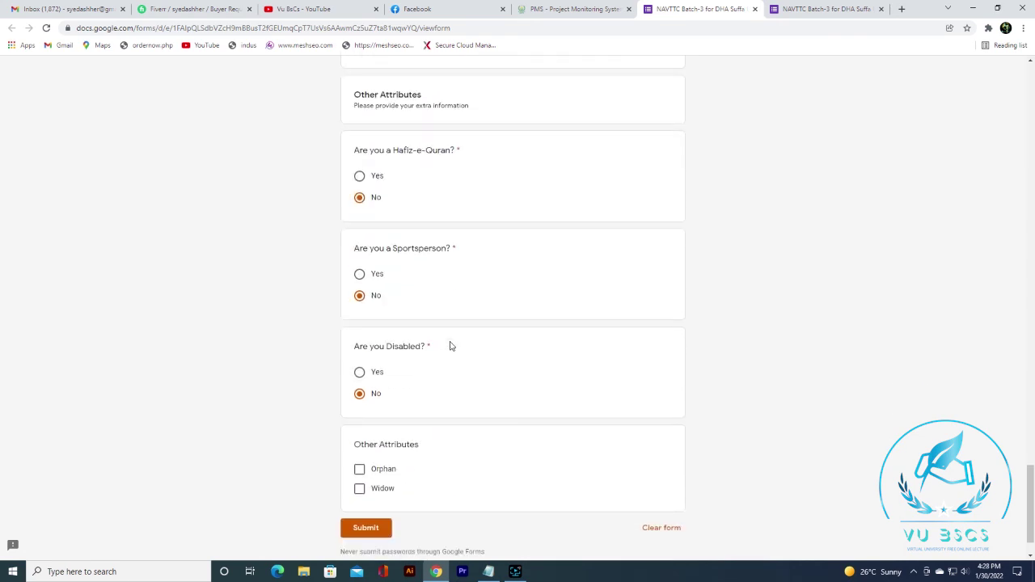
pyautogui.scroll(-1, 450, 346)
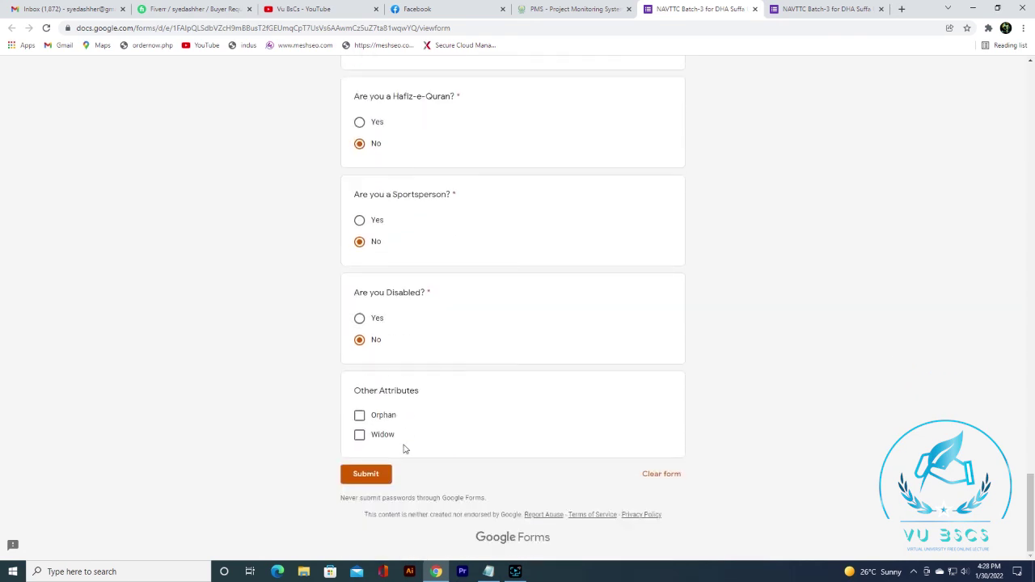
pyautogui.click(368, 475)
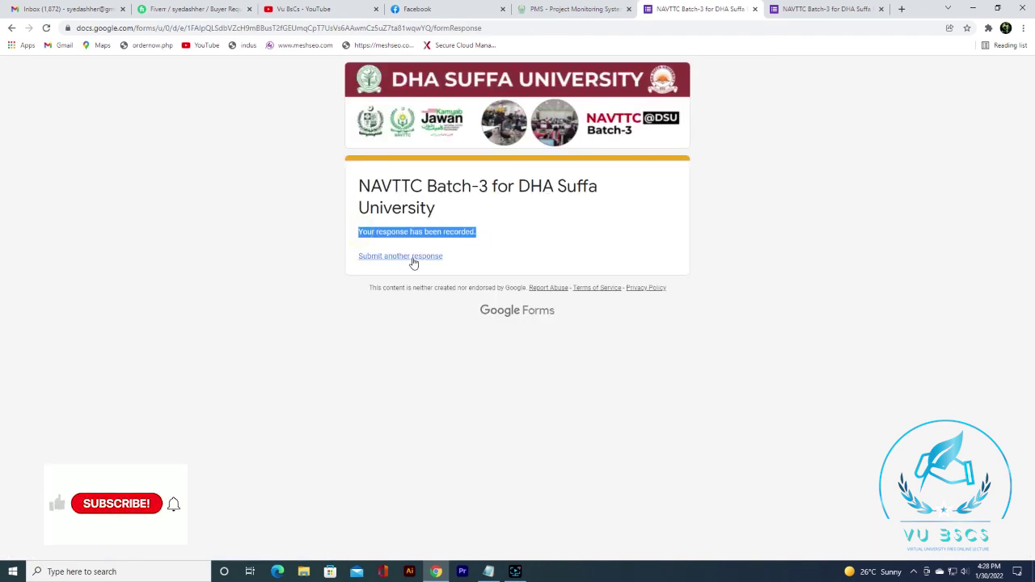
pyautogui.click(406, 256)
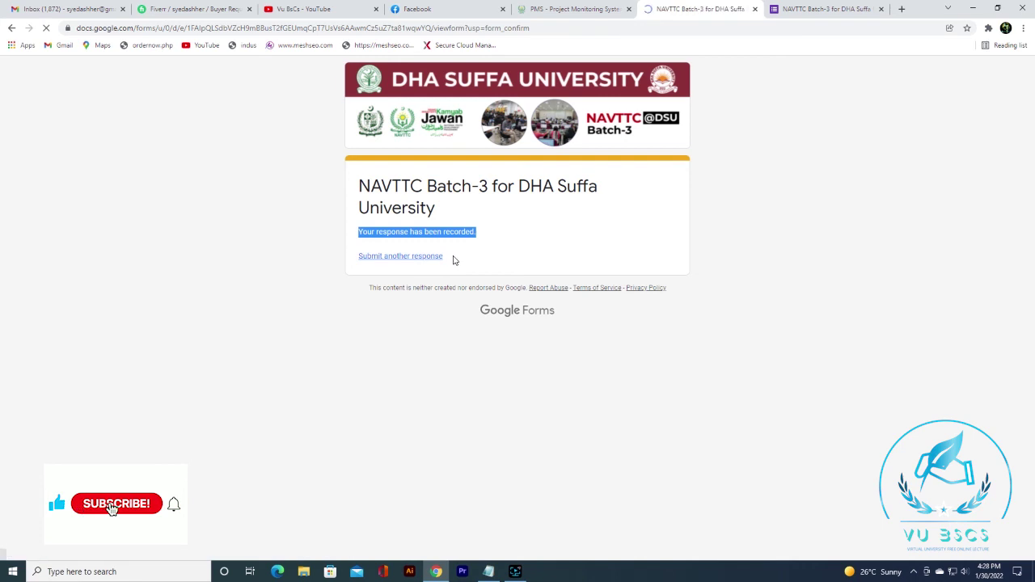
pyautogui.scroll(-20, 461, 339)
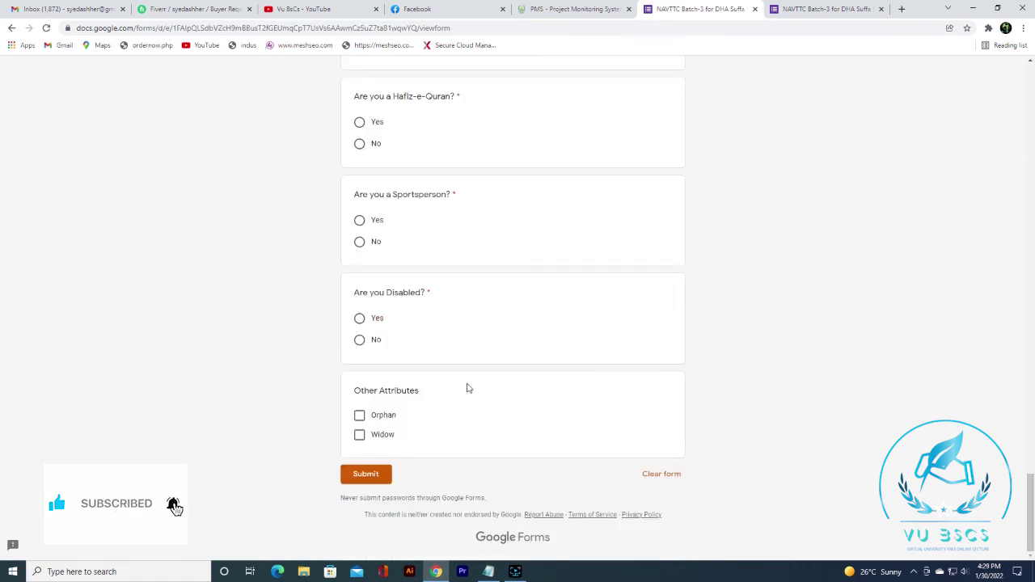